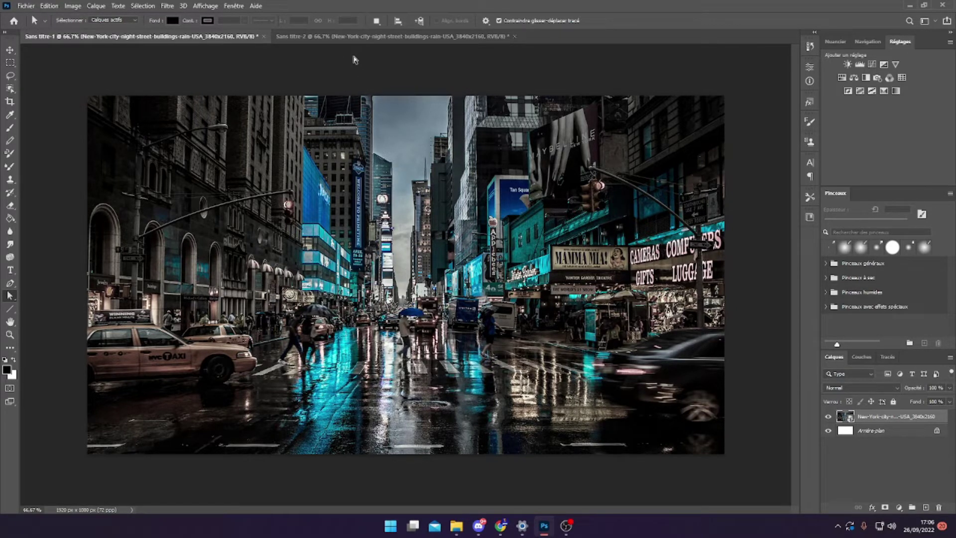
Compare with the warm-graded Sans titre-2, then apply Filtre Camera Raw to teal Sans titre-1
left_click(341, 37)
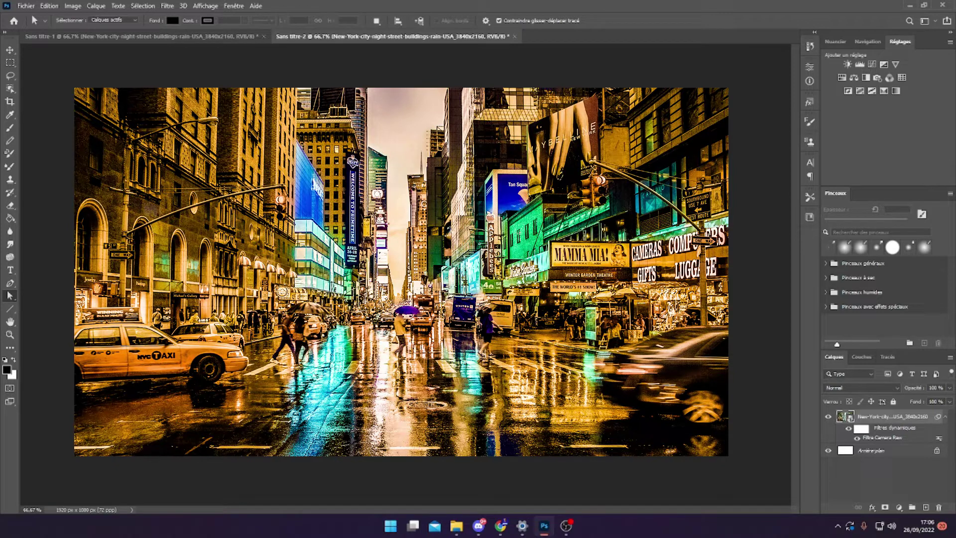
left_click(241, 37)
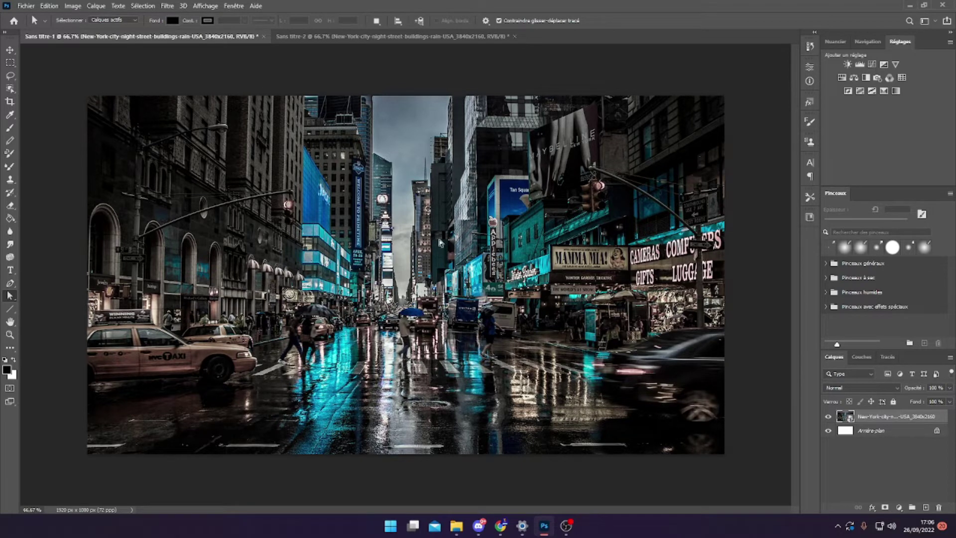
left_click(168, 7)
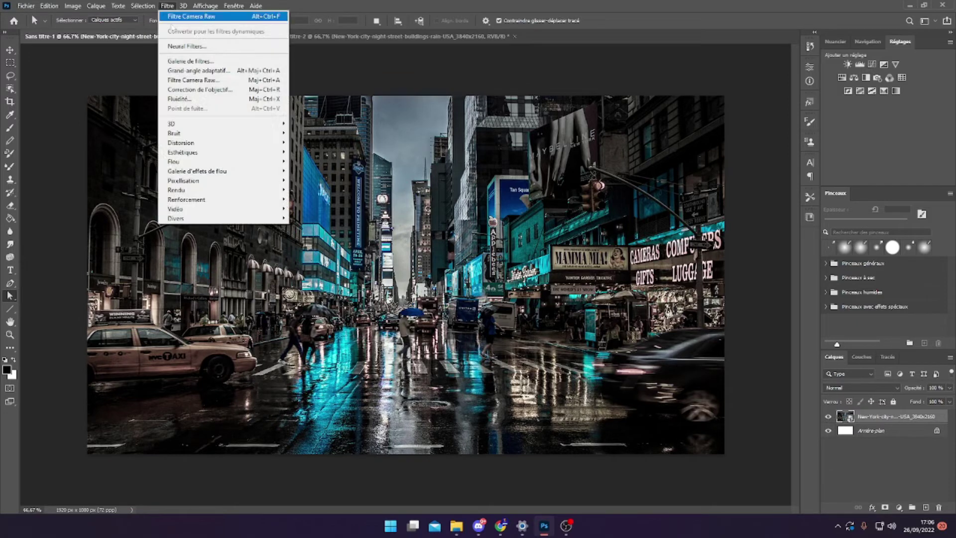
left_click(206, 81)
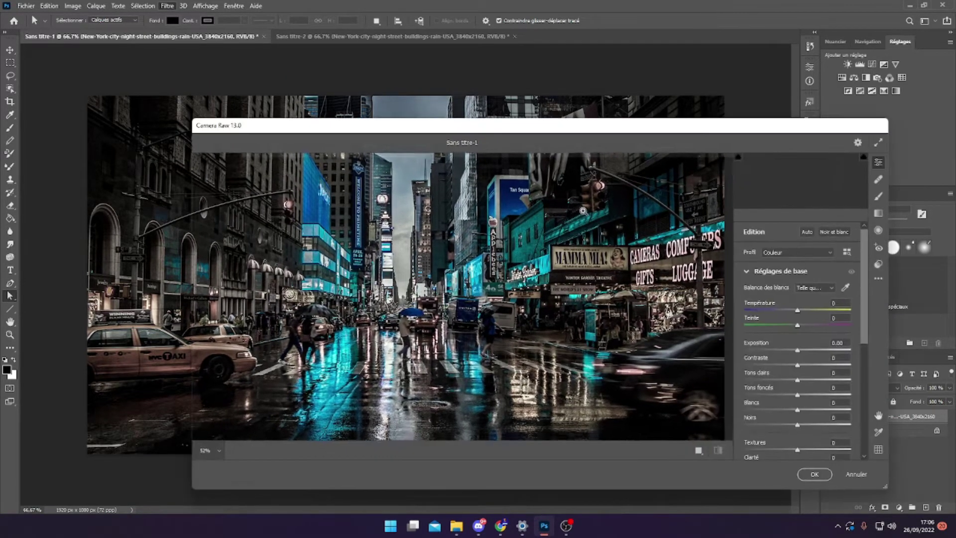
Reposition the Camera Raw window and browse its Basic panel sliders
mouse_move(719, 131)
left_mouse_down()
mouse_move(664, 109)
mouse_move(599, 104)
left_mouse_up()
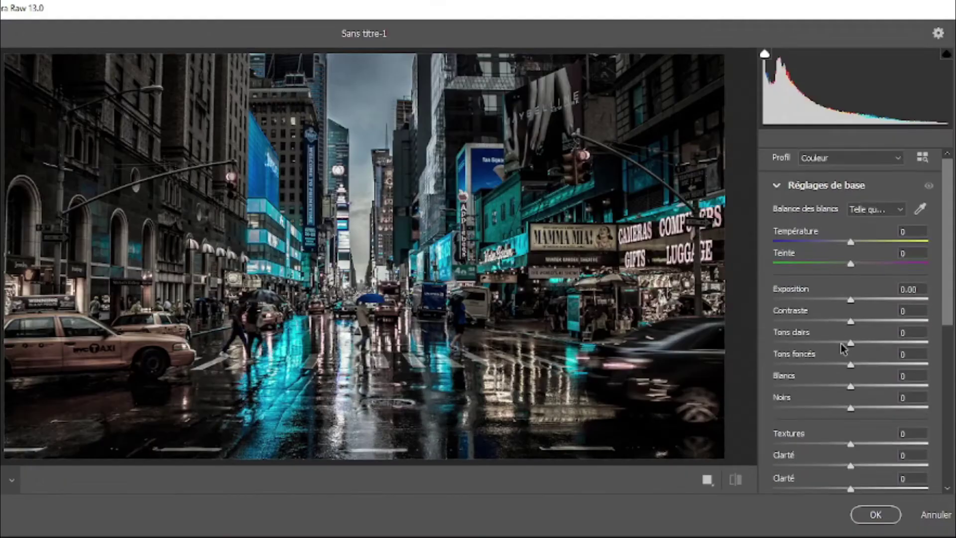
scroll(841, 348, "down", 3)
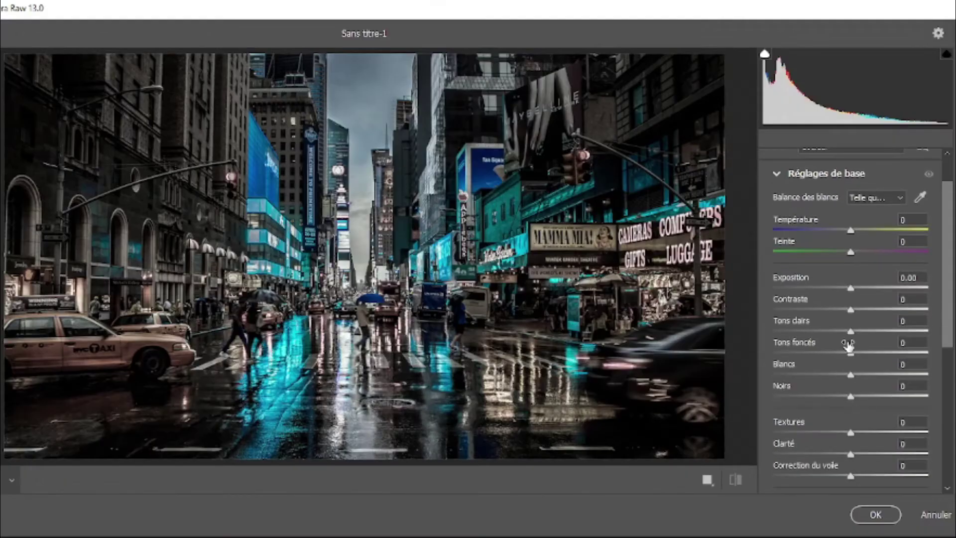
scroll(886, 406, "down", 1)
scroll(893, 446, "up", 2)
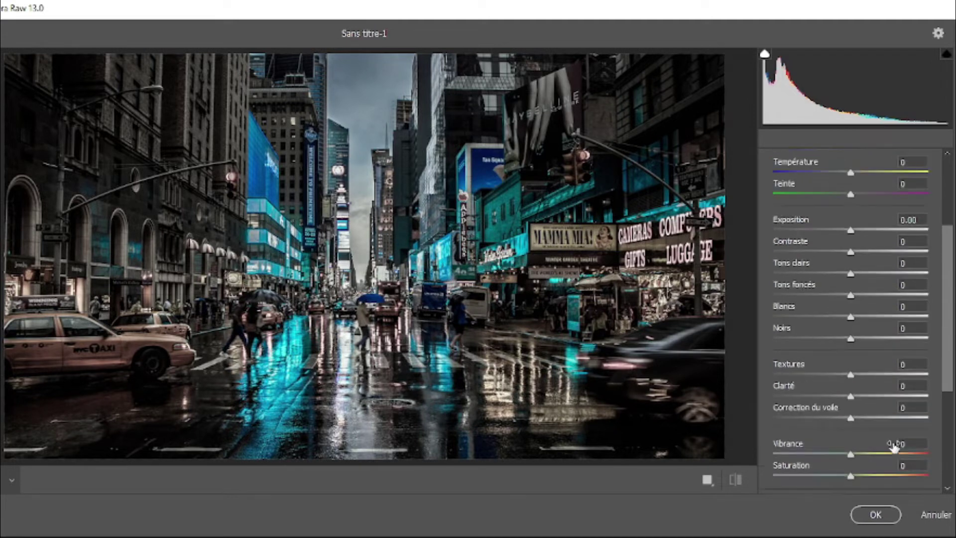
scroll(893, 445, "up", 2)
scroll(841, 331, "down", 1)
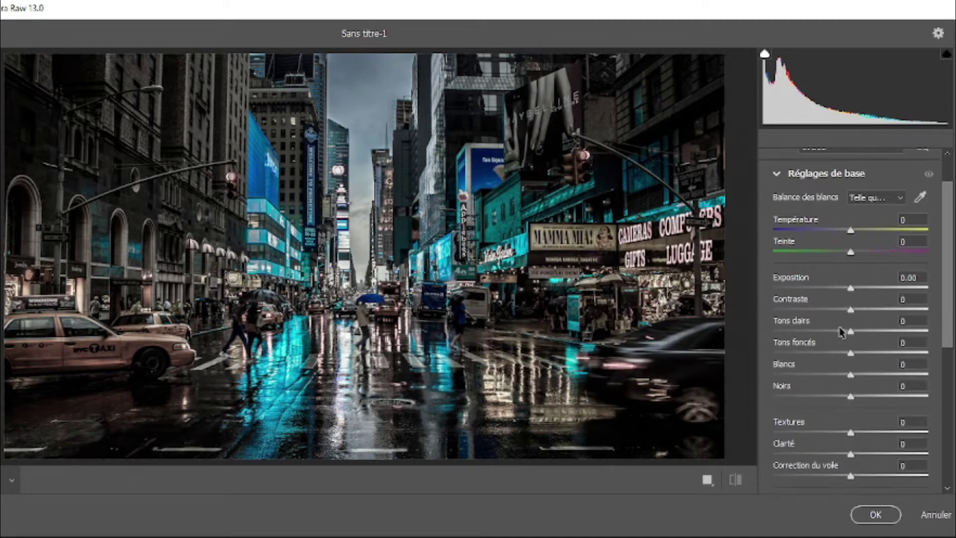
scroll(841, 329, "up", 1)
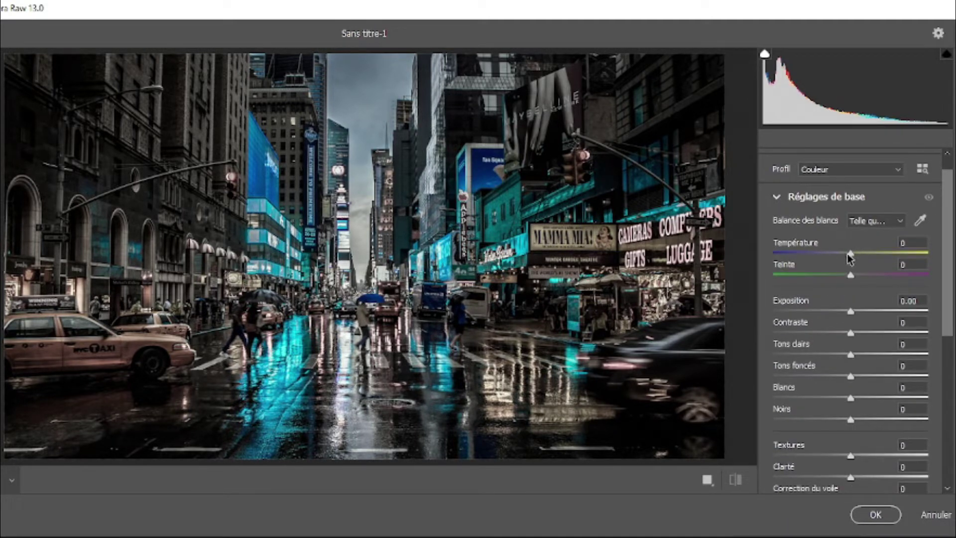
Set Température to +36, Teinte to +25 and Exposition to +1.00 in Camera Raw's Basic panel
mouse_move(847, 253)
left_mouse_down()
mouse_move(929, 253)
mouse_move(915, 266)
mouse_move(881, 257)
left_mouse_up()
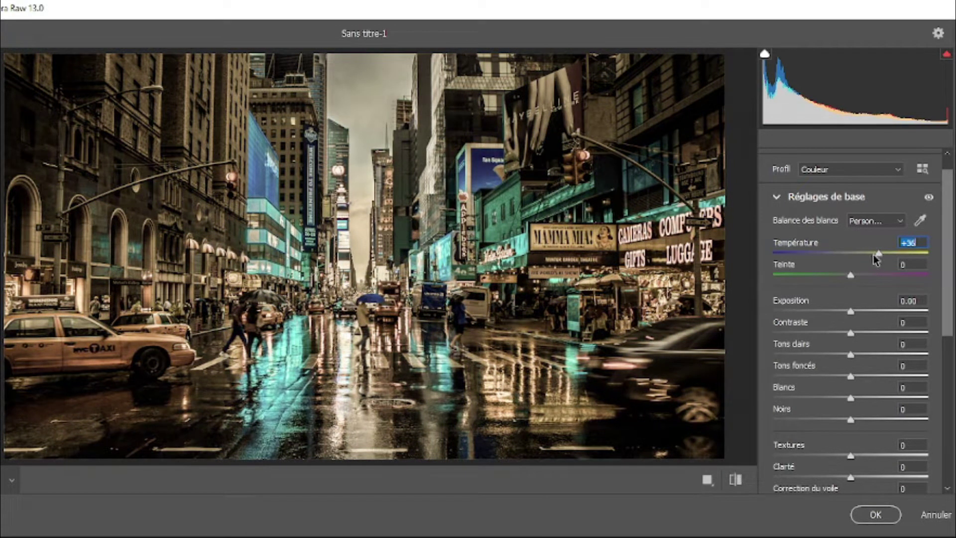
mouse_move(851, 279)
left_mouse_down()
mouse_move(898, 280)
mouse_move(871, 286)
left_mouse_up()
key("Up")
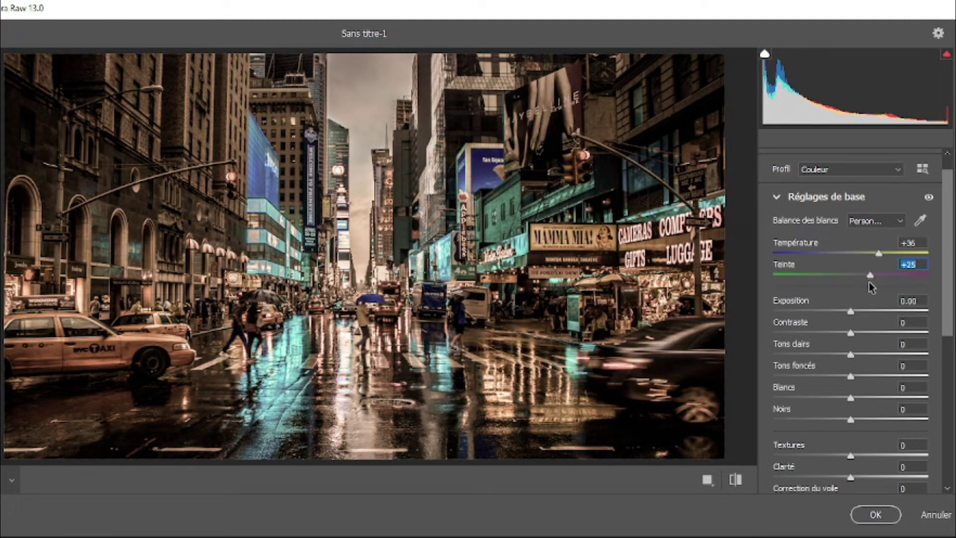
mouse_move(852, 313)
left_mouse_down()
mouse_move(921, 315)
mouse_move(767, 328)
mouse_move(933, 309)
mouse_move(867, 307)
left_mouse_up()
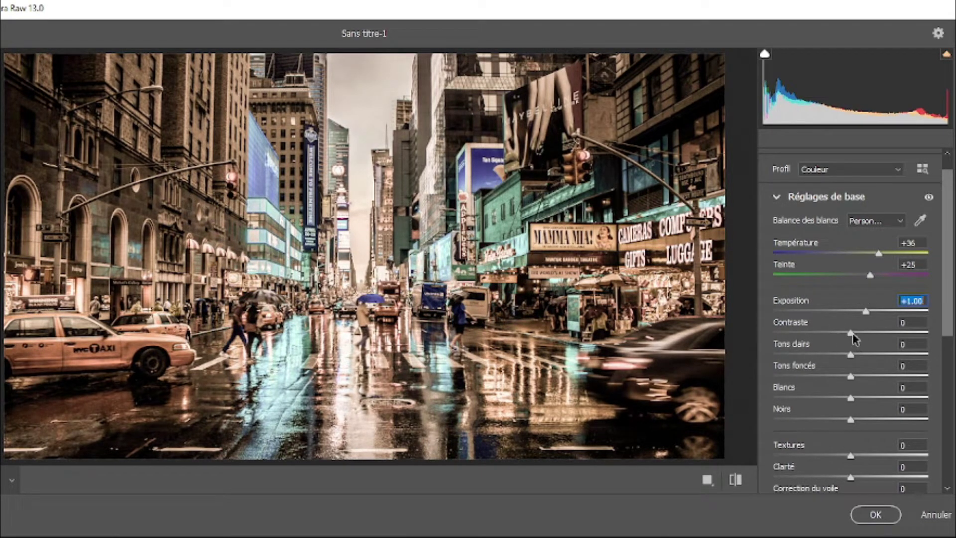
Set Contraste +100, Tons clairs -63, Tons foncés +37, Blancs +16 and Noirs +74
left_click_drag(852, 333, 938, 335)
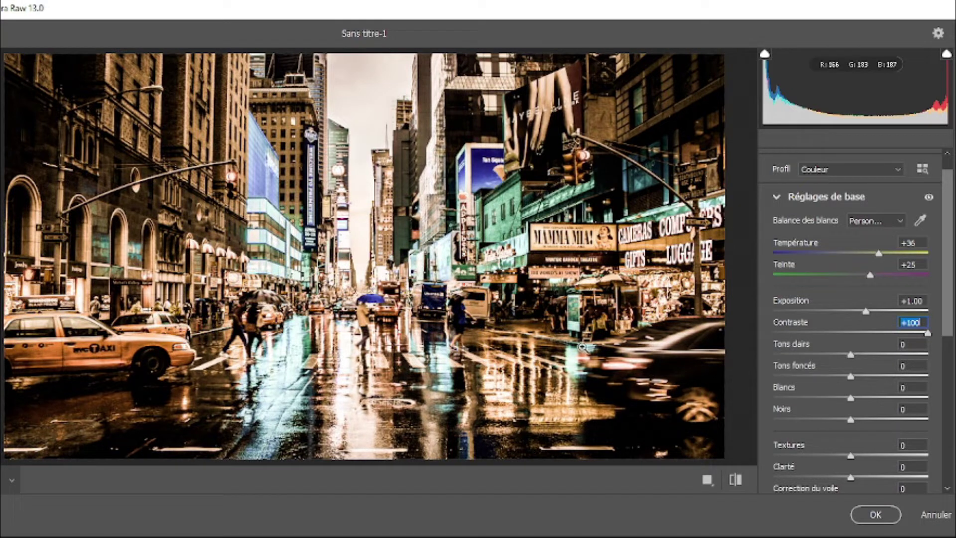
mouse_move(851, 354)
left_mouse_down()
mouse_move(948, 365)
mouse_move(846, 352)
left_mouse_up()
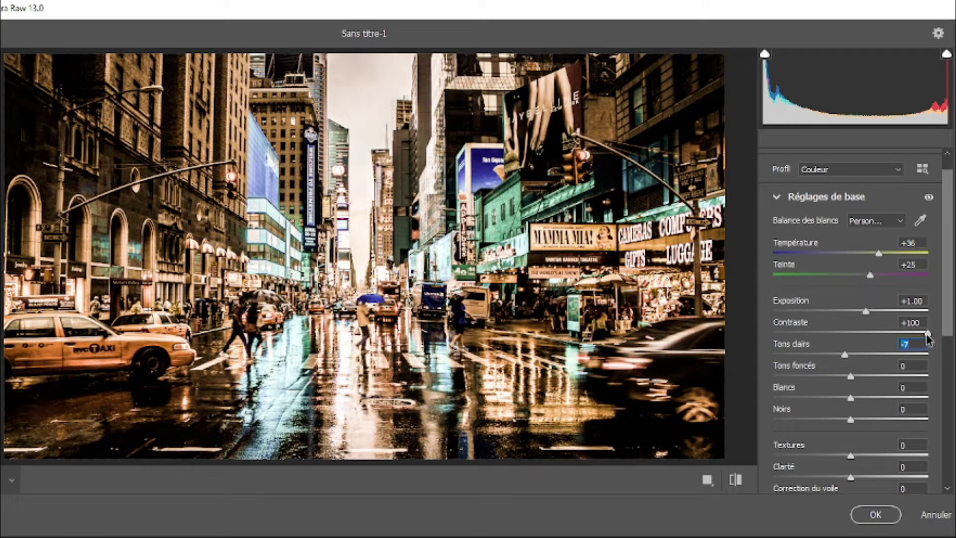
mouse_move(845, 354)
left_mouse_down()
mouse_move(785, 354)
mouse_move(805, 353)
left_mouse_up()
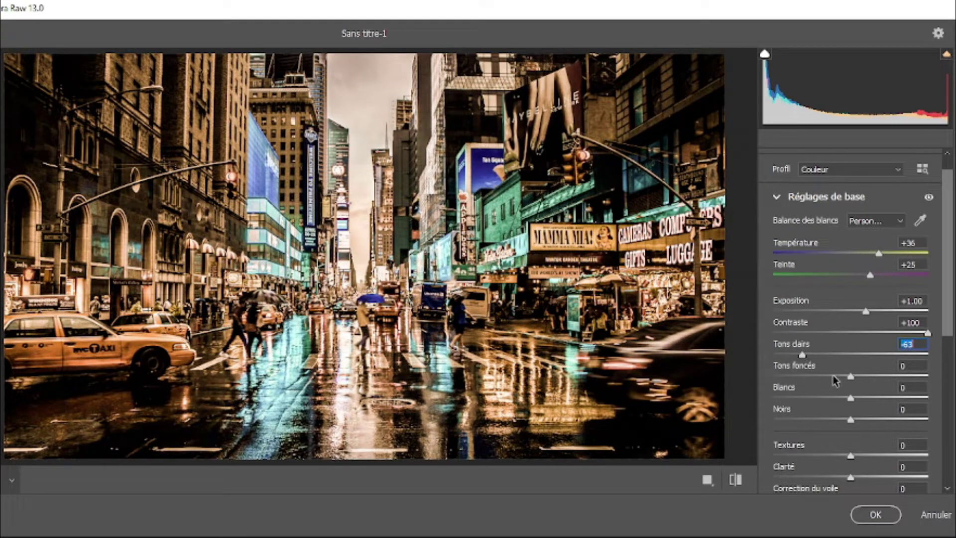
mouse_move(851, 377)
left_mouse_down()
mouse_move(881, 378)
mouse_move(728, 385)
left_mouse_up()
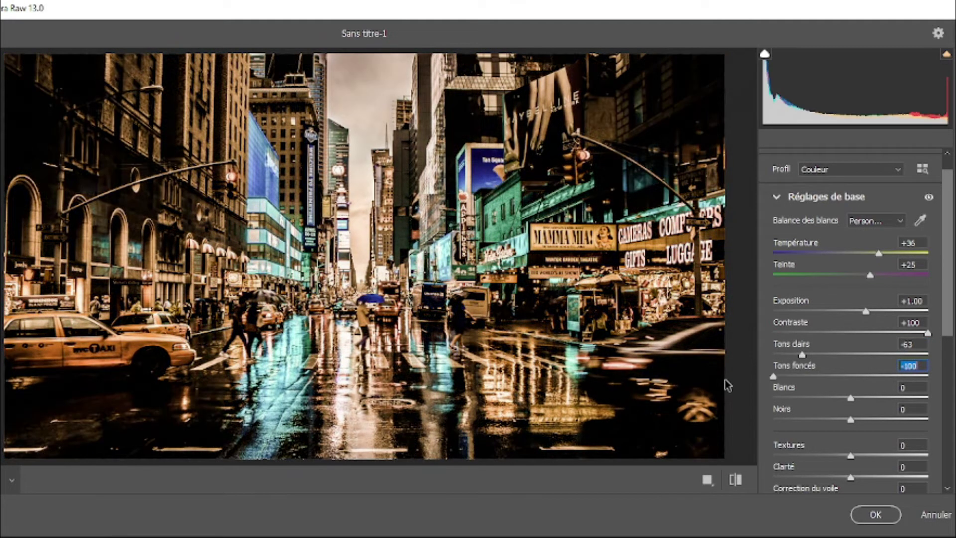
double_click(771, 377)
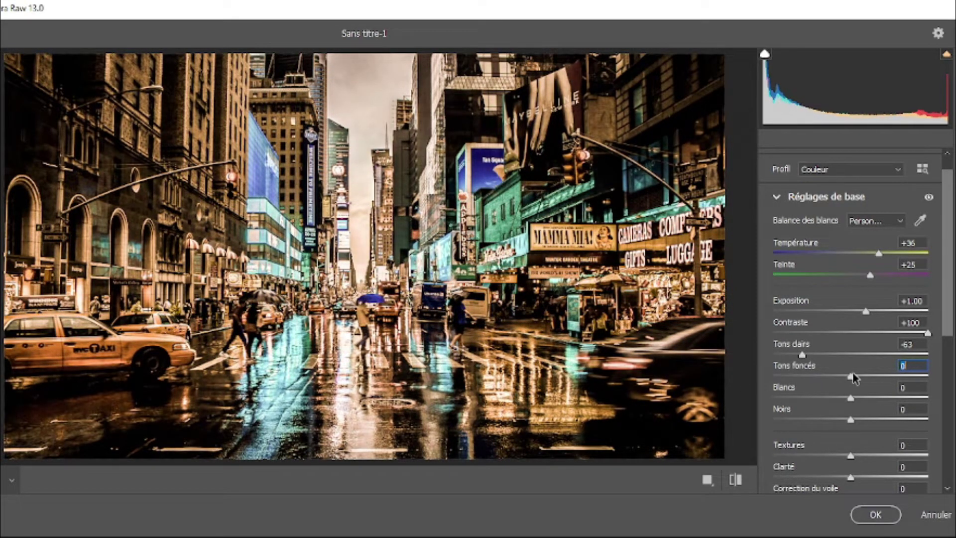
mouse_move(853, 378)
left_mouse_down()
mouse_move(943, 380)
mouse_move(883, 378)
left_mouse_up()
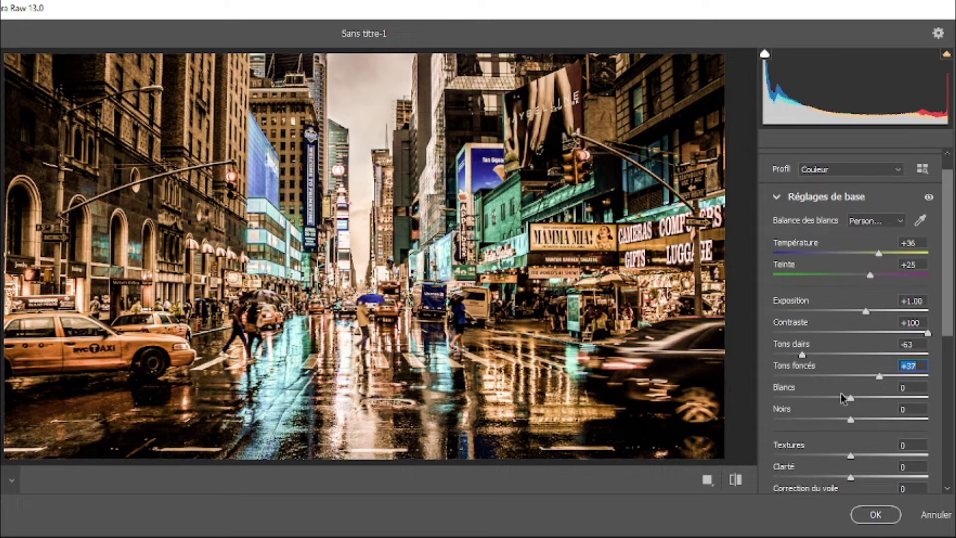
mouse_move(850, 398)
left_mouse_down()
mouse_move(933, 403)
mouse_move(895, 405)
left_mouse_up()
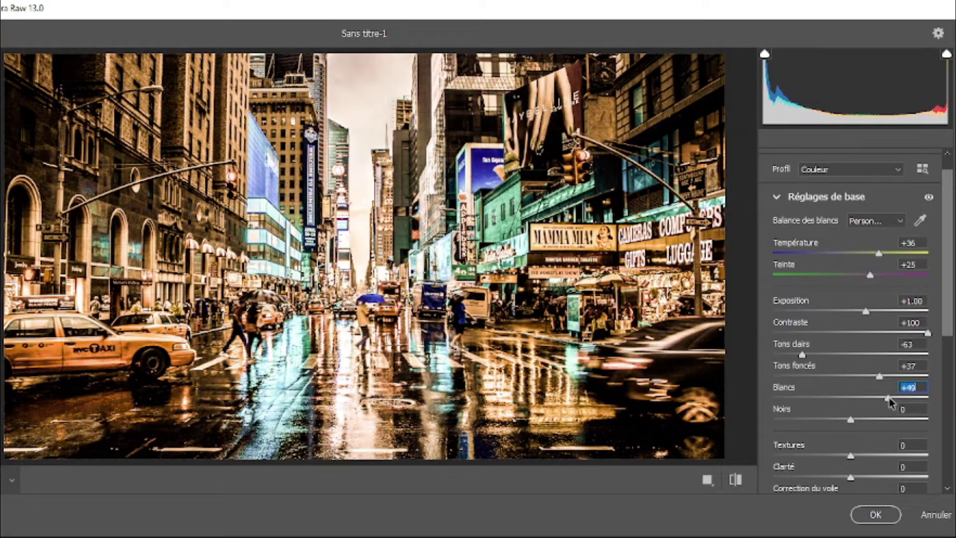
mouse_move(895, 404)
left_mouse_down()
mouse_move(861, 403)
mouse_move(911, 423)
left_mouse_up()
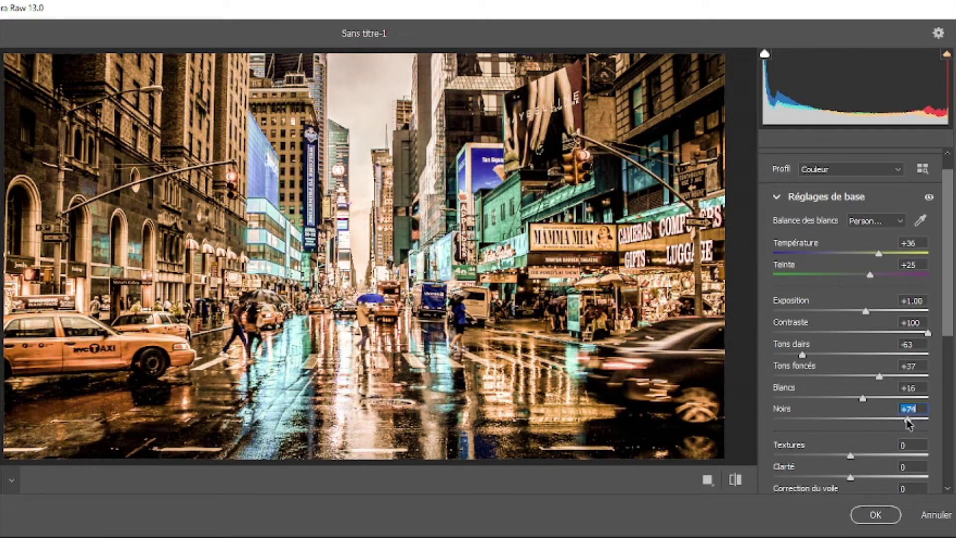
Set Textures to -100 in the Basic panel
scroll(807, 417, "down", 3)
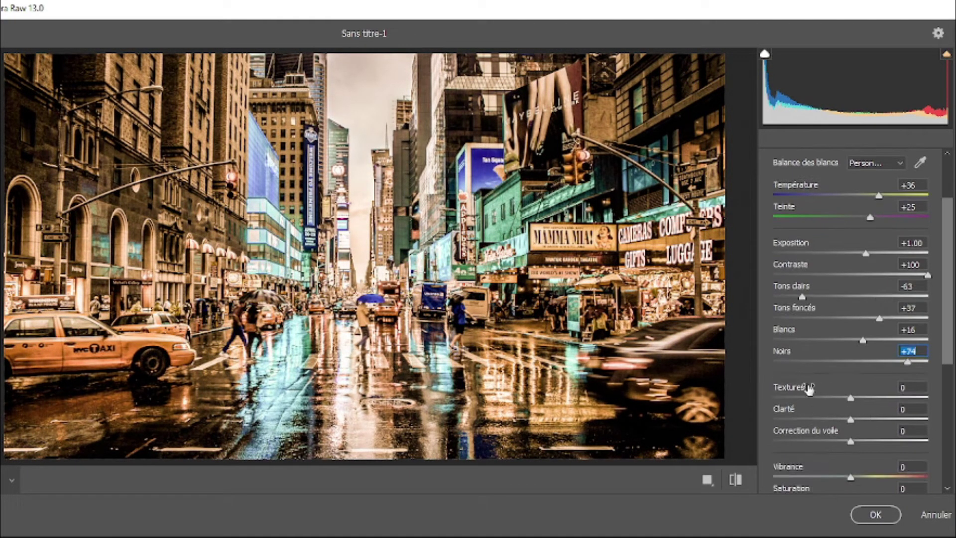
left_click(852, 400)
type("100")
key("Return")
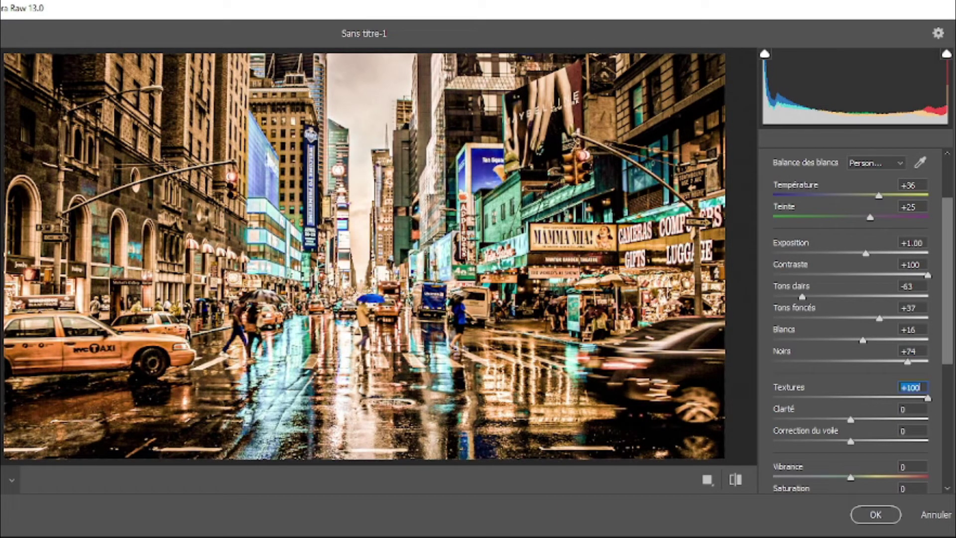
type("-100")
key("Return")
mouse_move(774, 399)
left_mouse_down()
mouse_move(930, 398)
mouse_move(762, 397)
mouse_move(929, 397)
mouse_move(679, 386)
left_mouse_up()
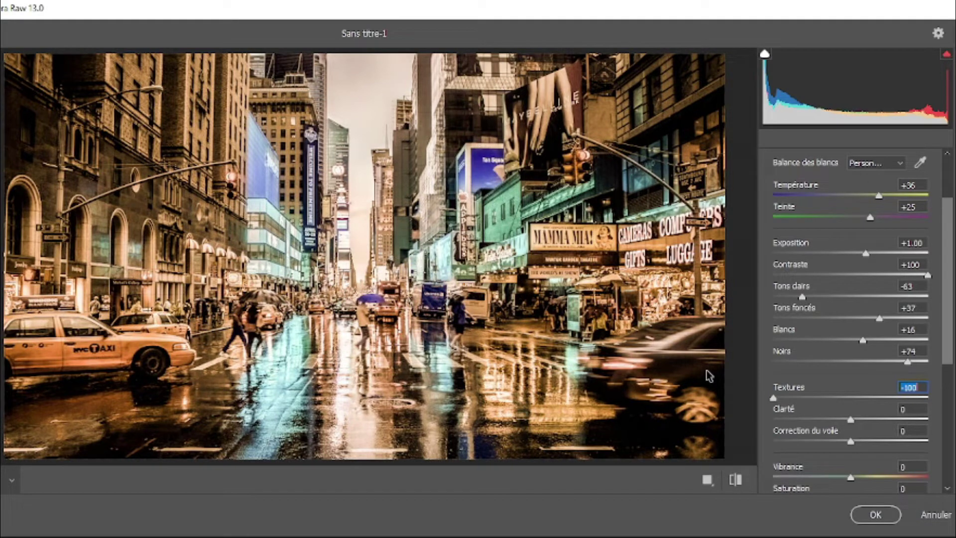
Settle Clarté at +14 after testing its extremes
left_click(851, 421)
left_click_drag(853, 424, 927, 420)
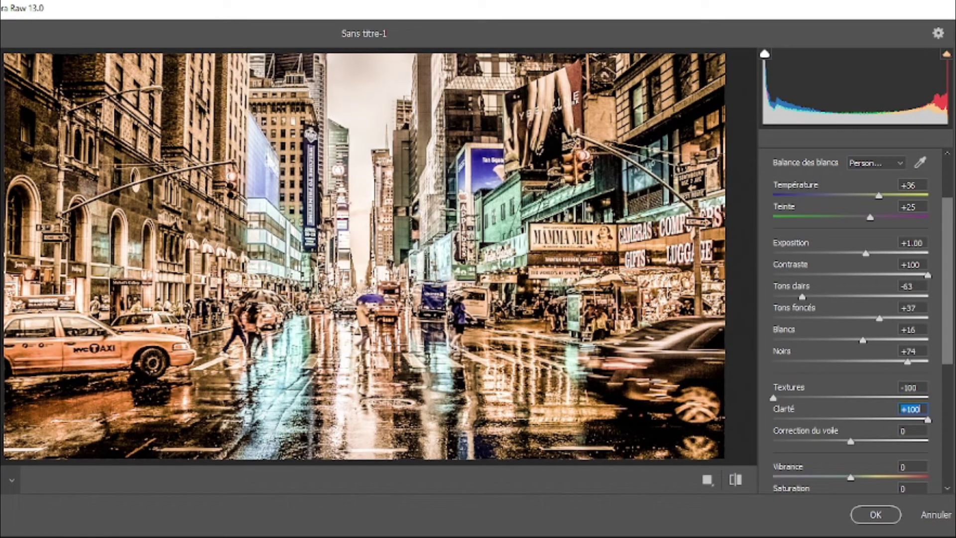
left_click_drag(927, 421, 745, 425)
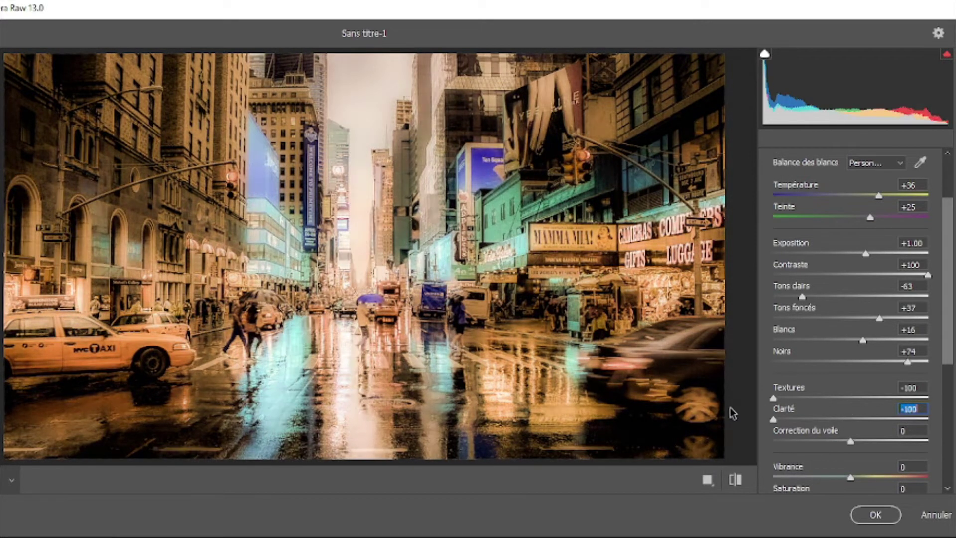
mouse_move(773, 420)
left_mouse_down()
mouse_move(853, 419)
mouse_move(862, 404)
left_mouse_up()
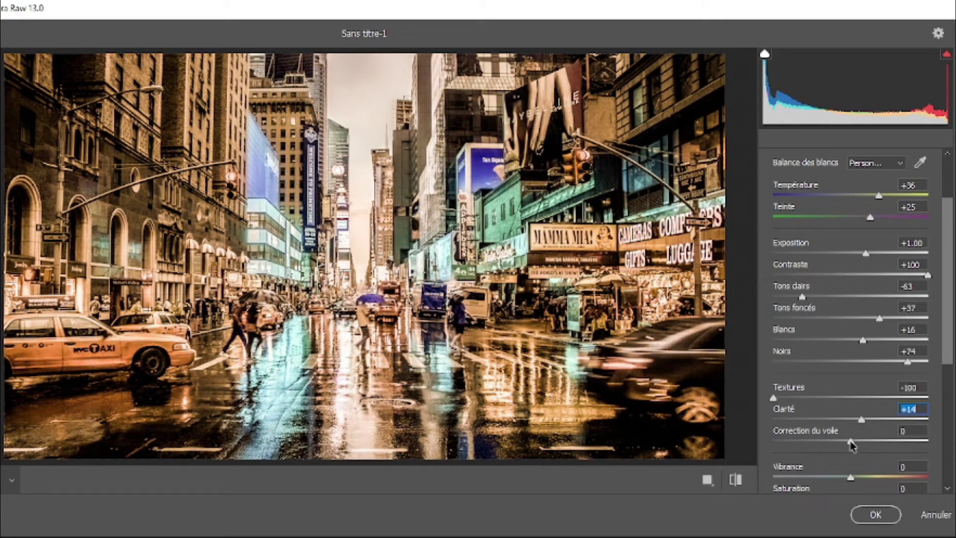
Raise Correction du voile to +66 to clear the haze
left_click_drag(851, 445, 768, 442)
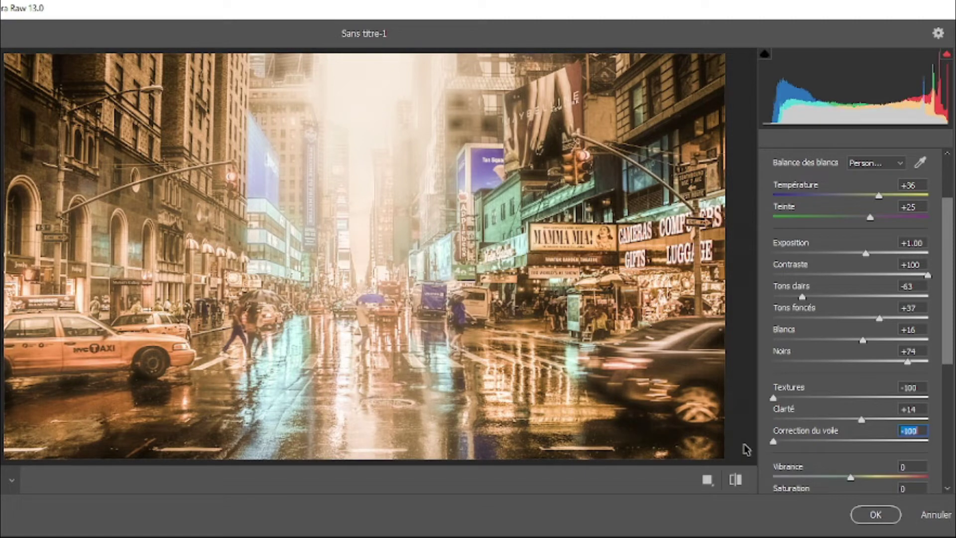
mouse_move(771, 441)
left_mouse_down()
mouse_move(922, 438)
mouse_move(907, 434)
left_mouse_up()
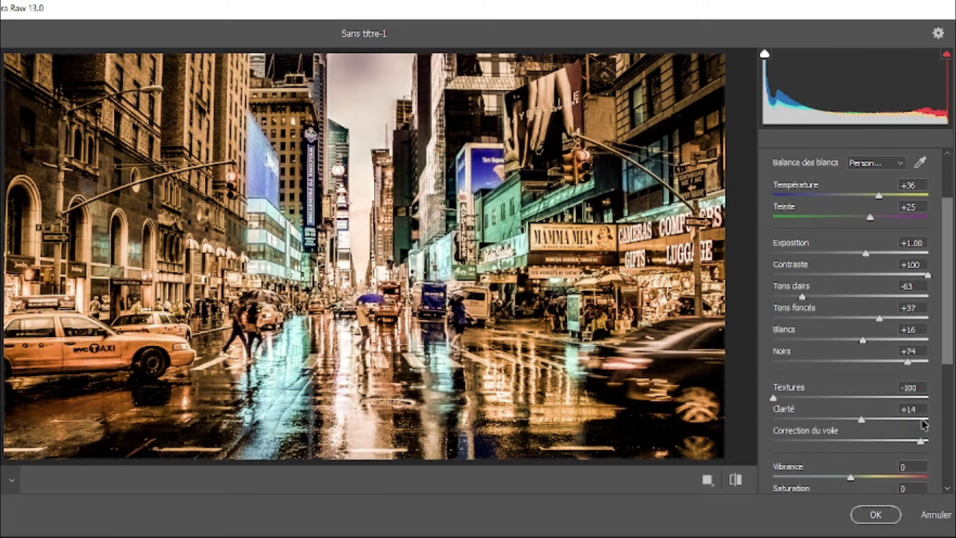
key("Up")
key("Up")
key("Up")
left_click_drag(906, 421, 901, 421)
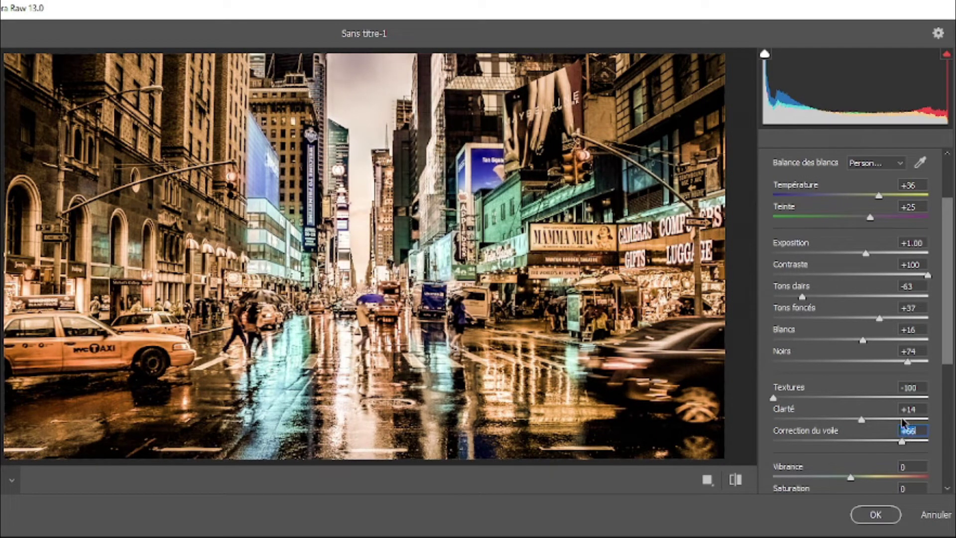
Push Vibrance to +100
scroll(825, 422, "down", 1)
scroll(822, 422, "down", 2)
scroll(824, 429, "down", 1)
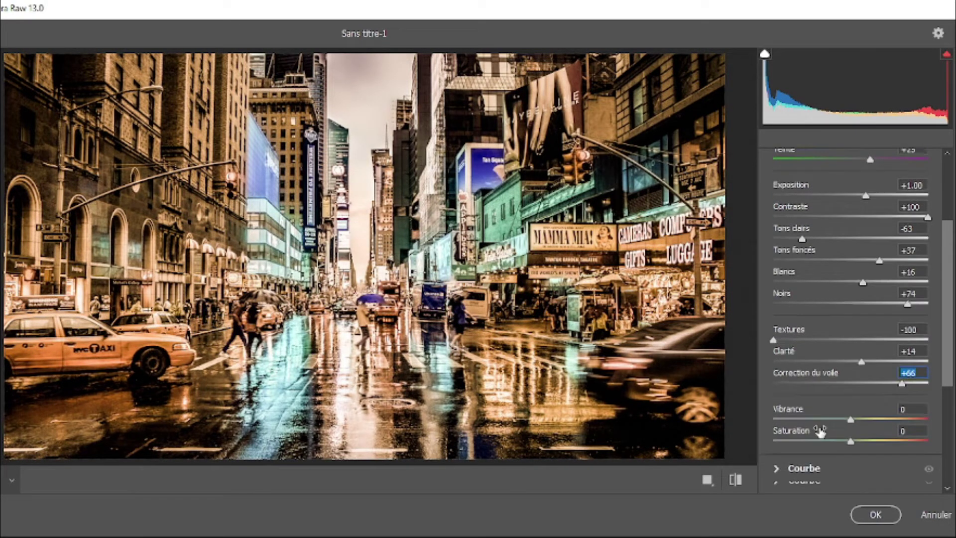
scroll(853, 426, "down", 1)
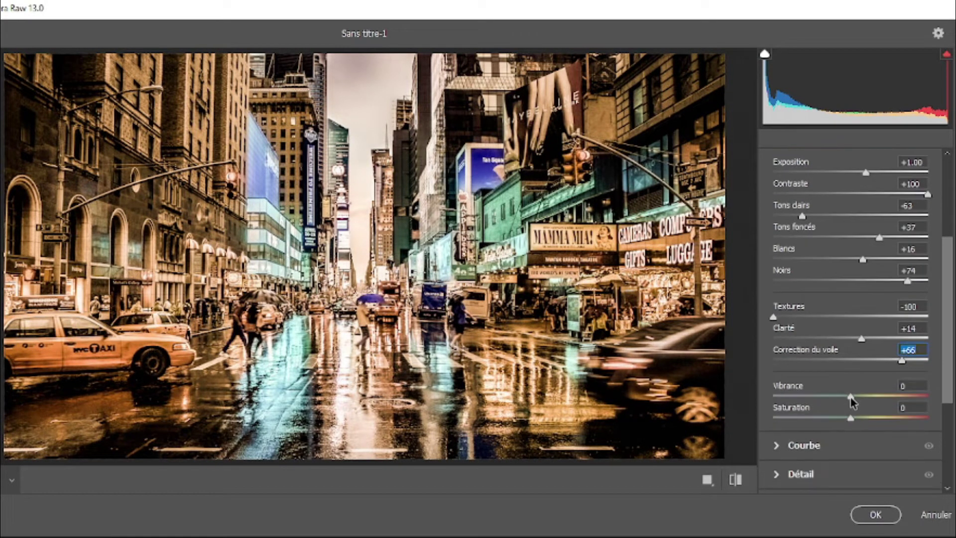
mouse_move(852, 397)
left_mouse_down()
mouse_move(941, 401)
mouse_move(774, 397)
mouse_move(934, 377)
mouse_move(710, 379)
mouse_move(839, 363)
mouse_move(928, 384)
mouse_move(897, 397)
left_mouse_up()
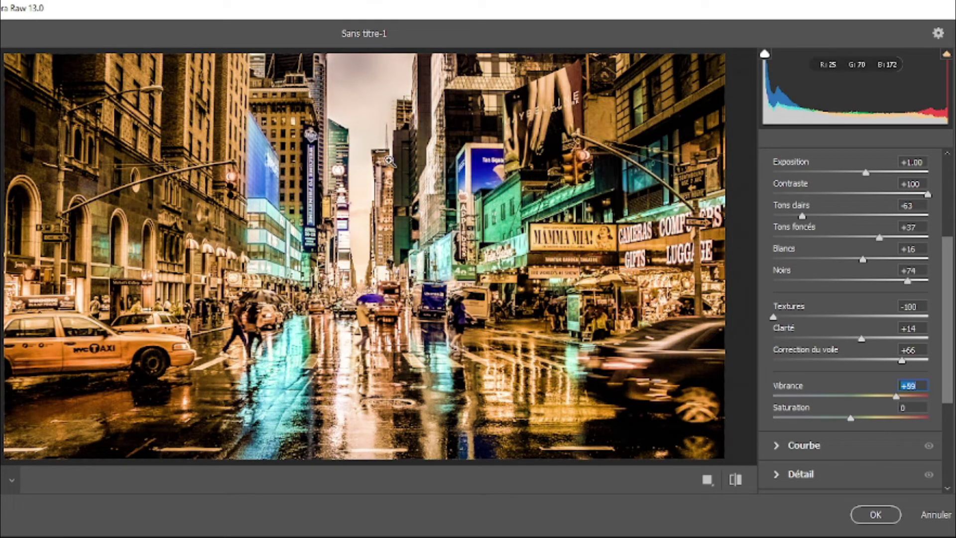
left_click_drag(896, 398, 941, 398)
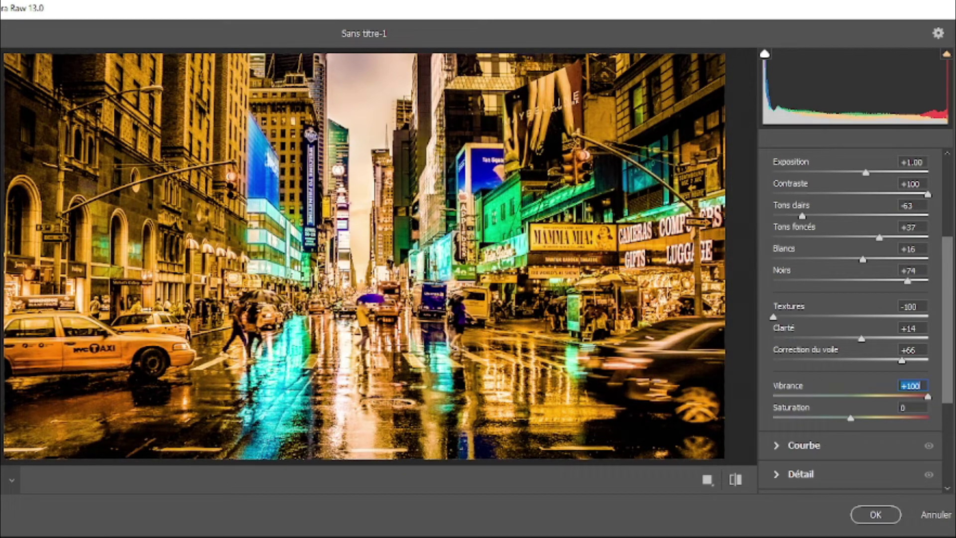
mouse_move(928, 397)
left_mouse_down()
mouse_move(773, 397)
mouse_move(938, 390)
left_mouse_up()
Try Saturation at +100 and +64, then bring it back near zero
left_click_drag(851, 420, 933, 422)
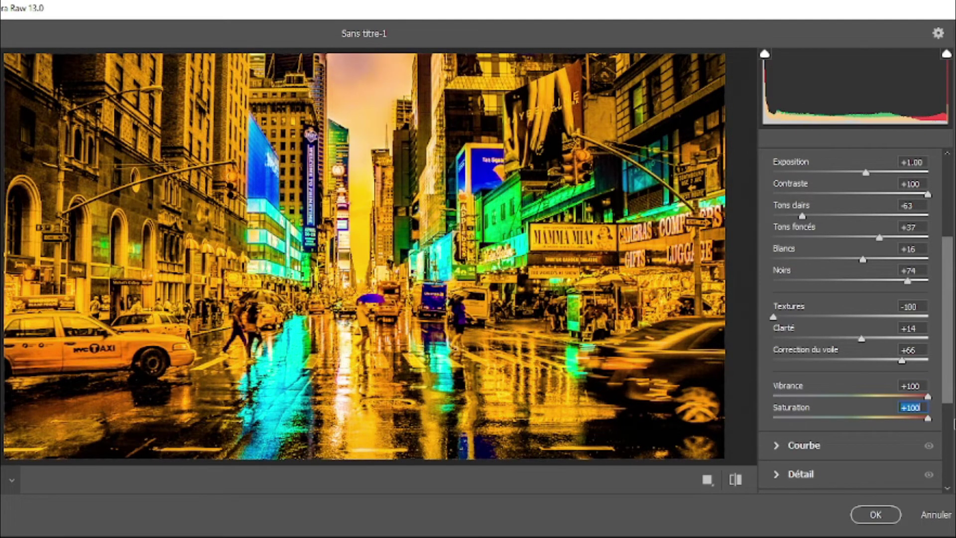
type("64")
key("Return")
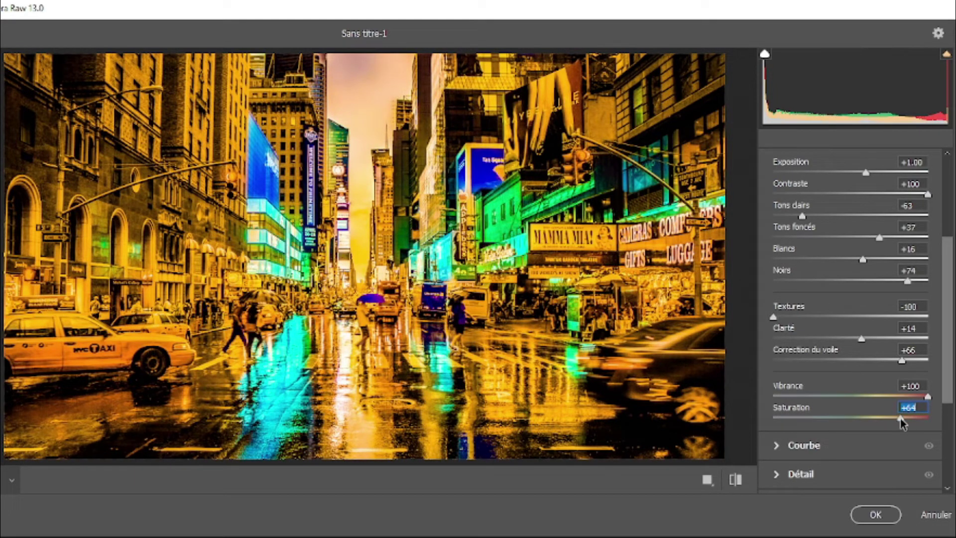
mouse_move(901, 418)
left_mouse_down()
mouse_move(730, 417)
mouse_move(877, 410)
mouse_move(810, 410)
mouse_move(845, 411)
left_mouse_up()
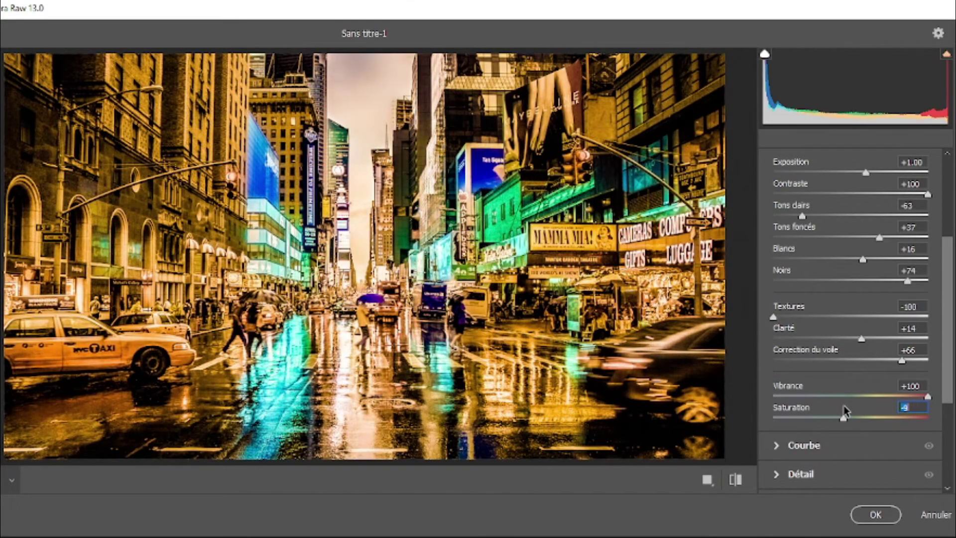
Open the red-channel tone curve, leaving one near-neutral point at input 129, output 130
scroll(797, 444, "down", 1)
scroll(815, 454, "down", 3)
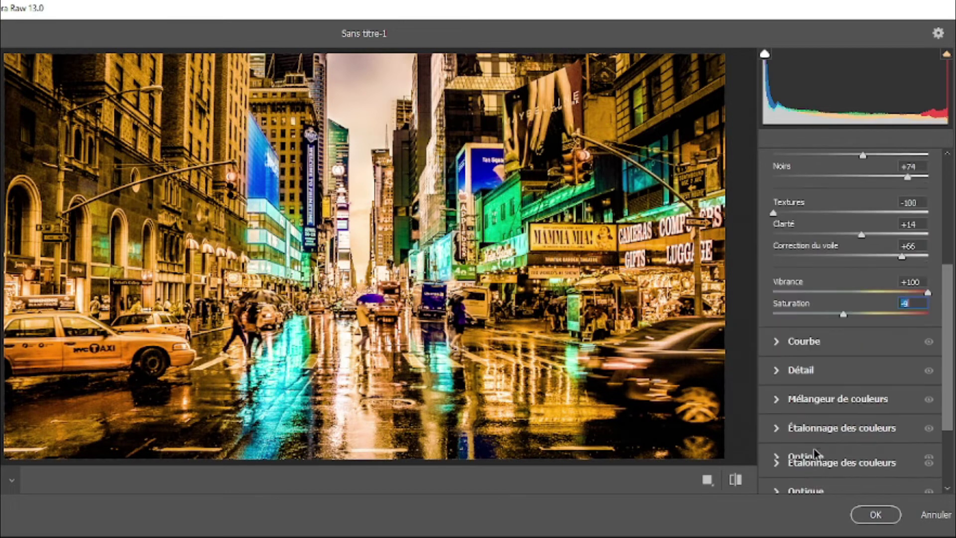
left_click(777, 319)
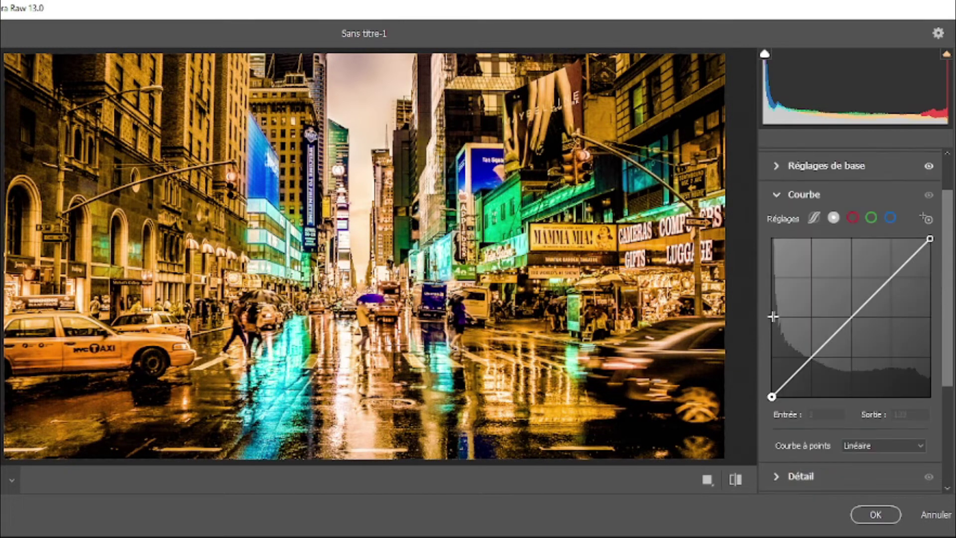
left_click(853, 218)
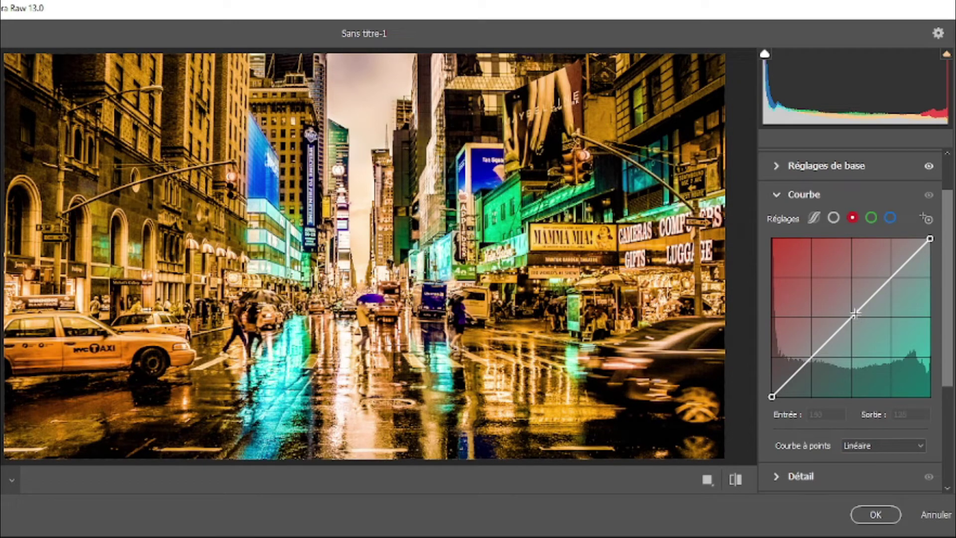
left_click_drag(855, 313, 790, 273)
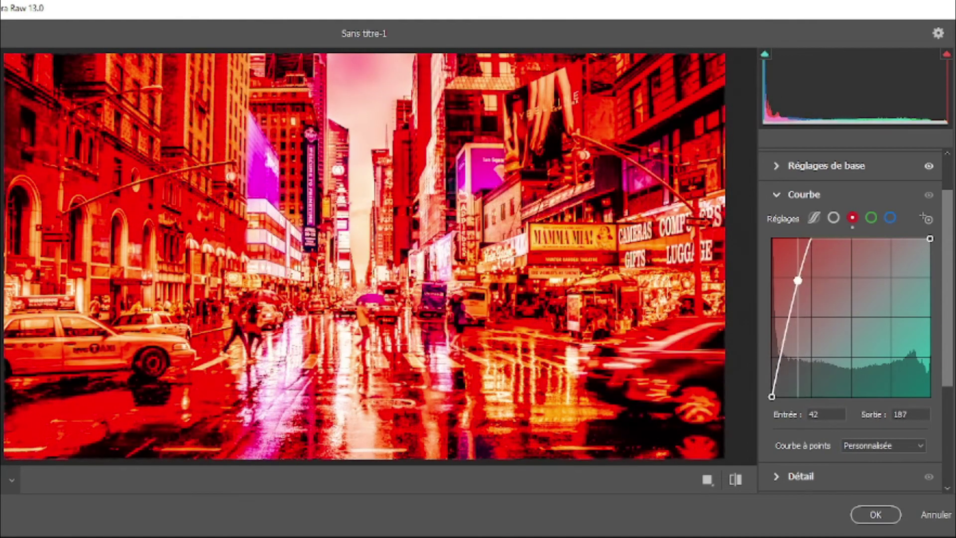
key("Delete")
mouse_move(853, 315)
left_mouse_down()
mouse_move(787, 277)
mouse_move(852, 316)
left_mouse_up()
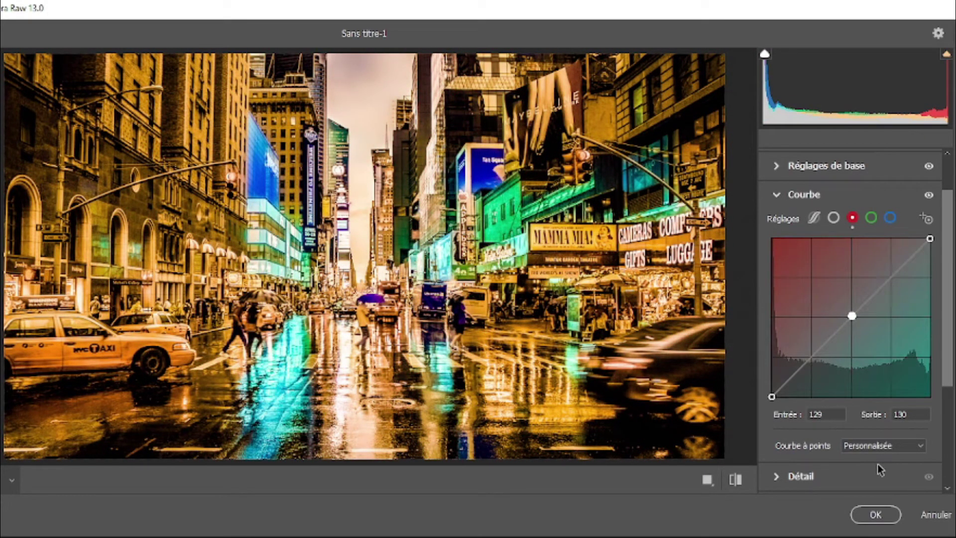
Confirm the Camera Raw grade with OK so it applies as a smart filter
left_click(877, 516)
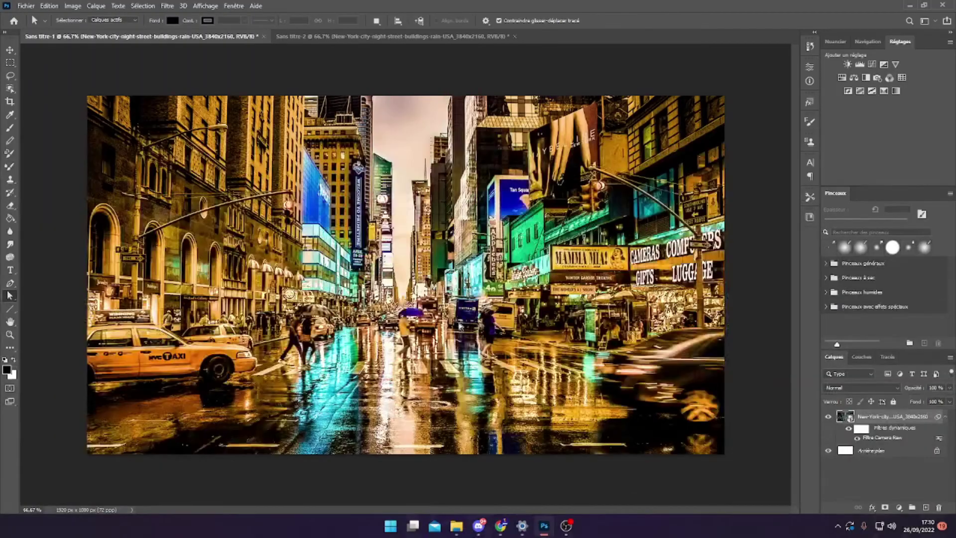